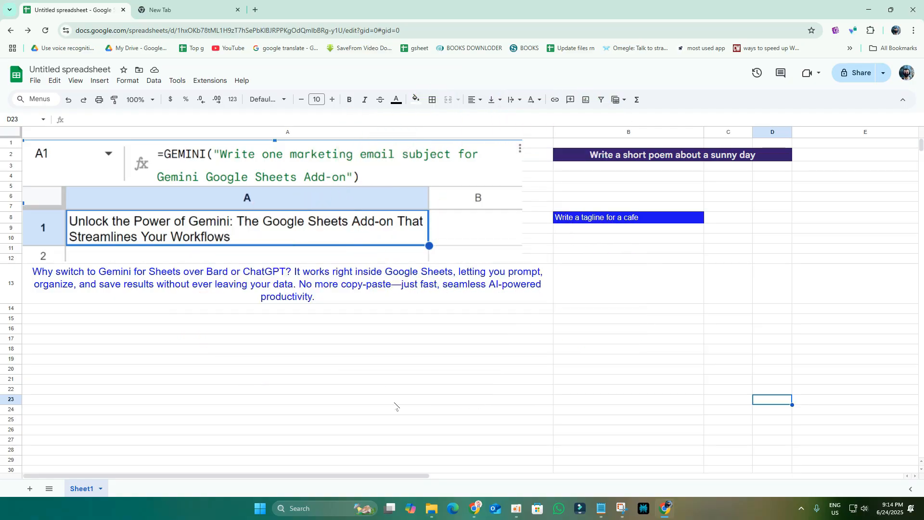
Step: Open Google Workspace Marketplace via Extensions > Add-ons > Get add-ons
{"action": "left_click", "coordinate": [442, 361]}
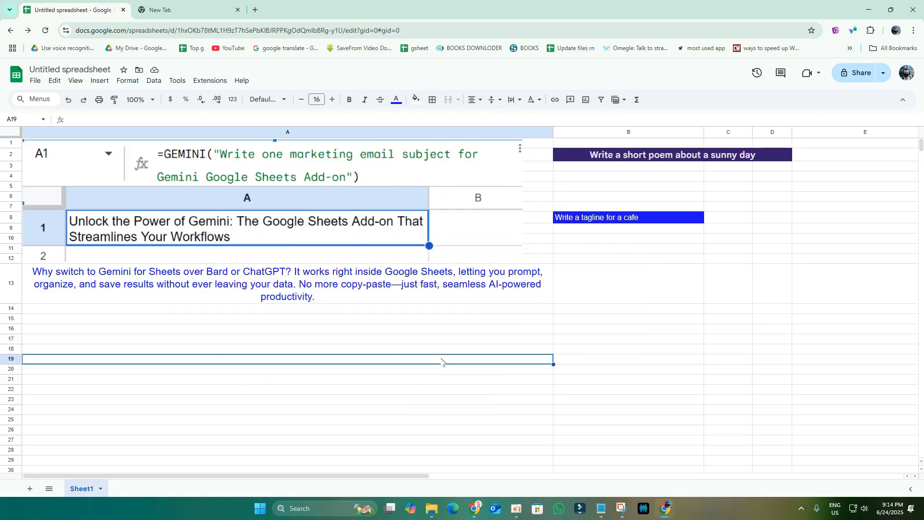
{"action": "left_click", "coordinate": [215, 81]}
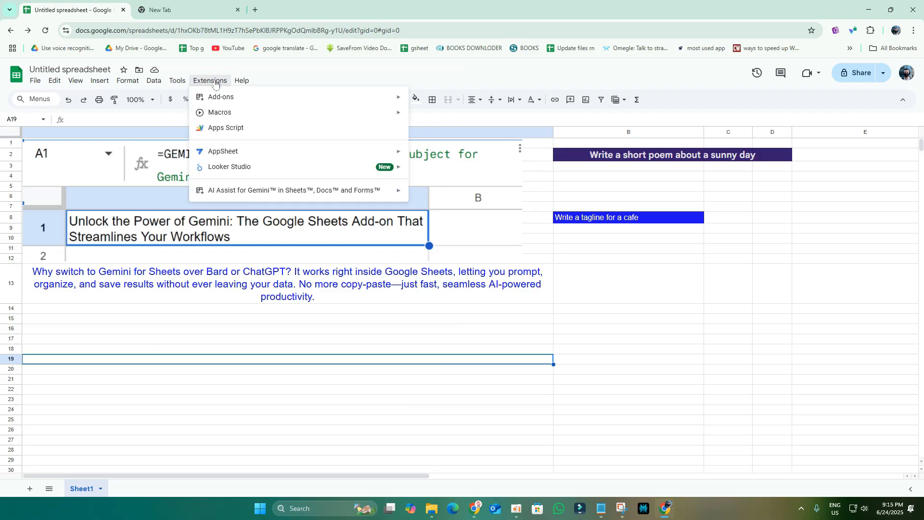
{"action": "mouse_move", "coordinate": [258, 101]}
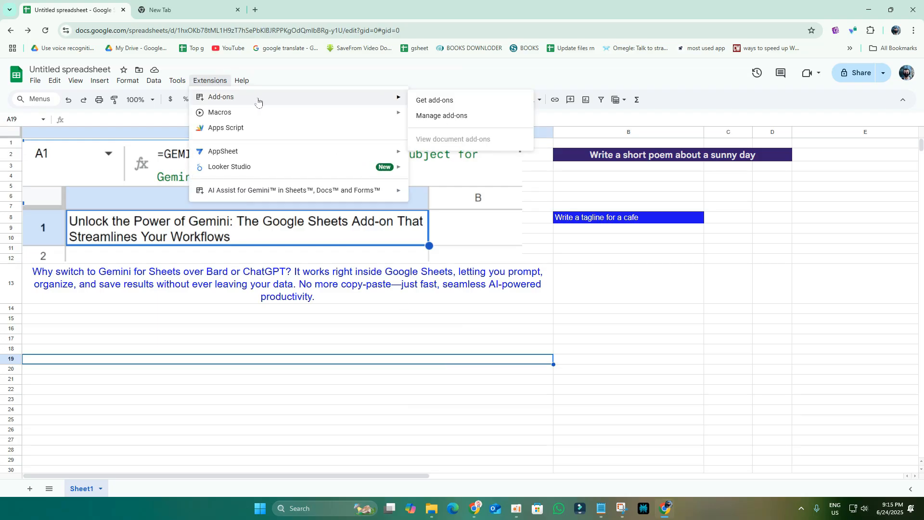
{"action": "left_click", "coordinate": [424, 101]}
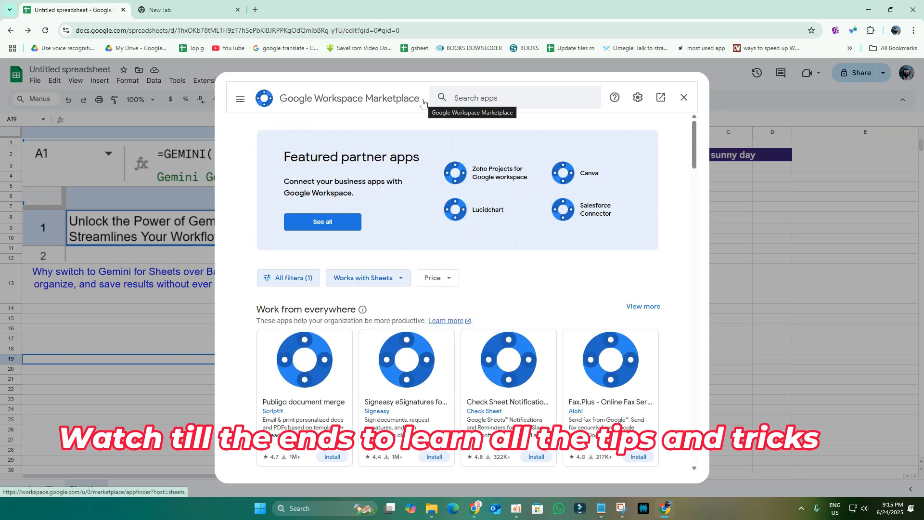
Step: Search the Marketplace for 'ai' and open the AI Assist for Gemini listing
{"action": "left_click", "coordinate": [477, 96]}
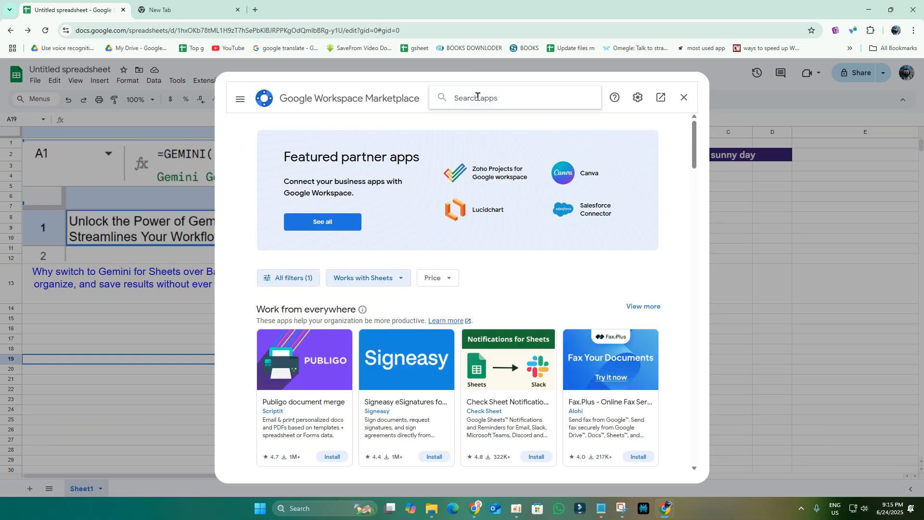
{"action": "type", "text": "ai"}
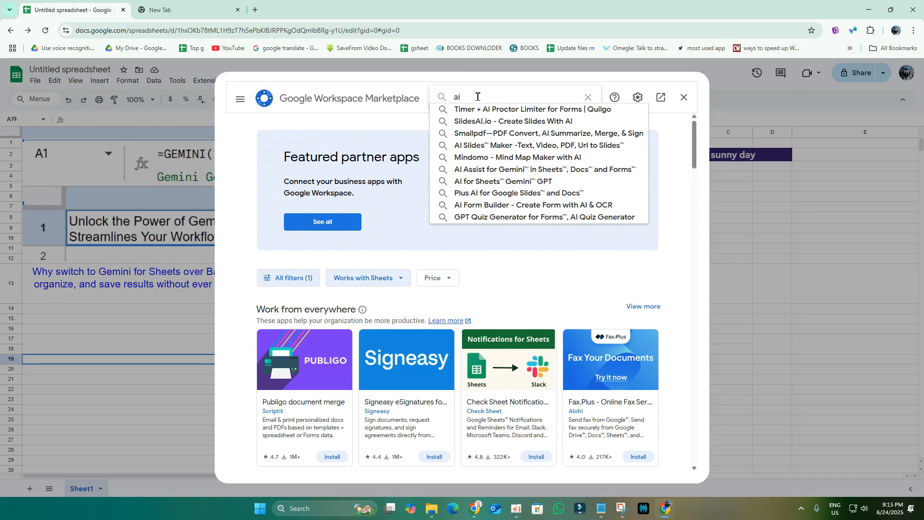
{"action": "left_click", "coordinate": [563, 172]}
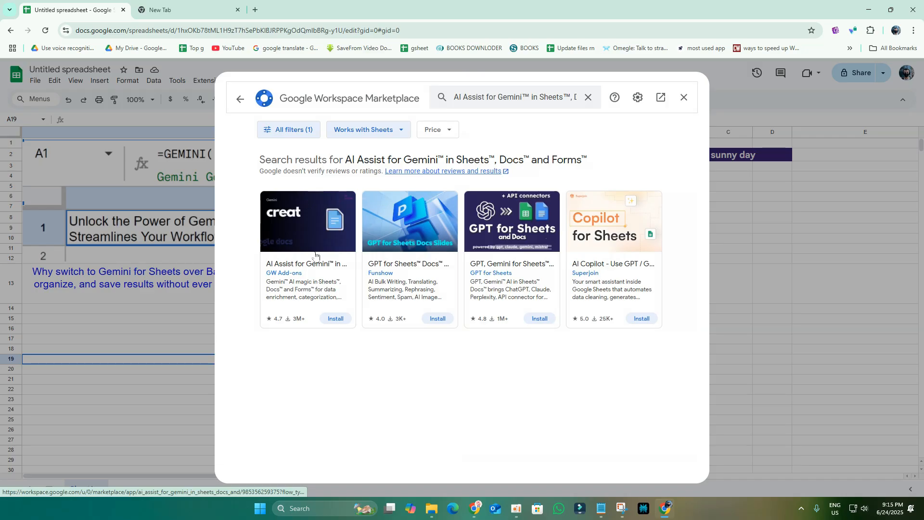
{"action": "left_click", "coordinate": [303, 240]}
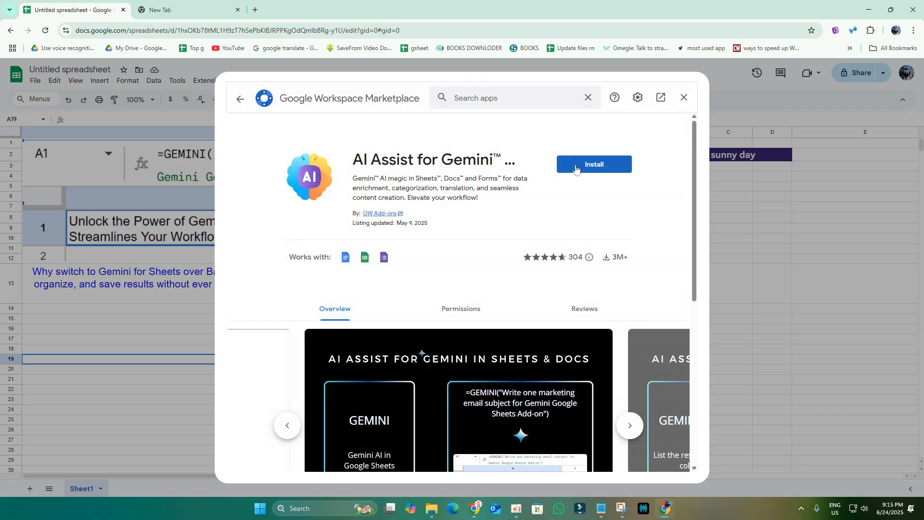
Step: Install AI Assist for Gemini, authorize it with the Google account, then close the Marketplace
{"action": "left_click", "coordinate": [599, 172]}
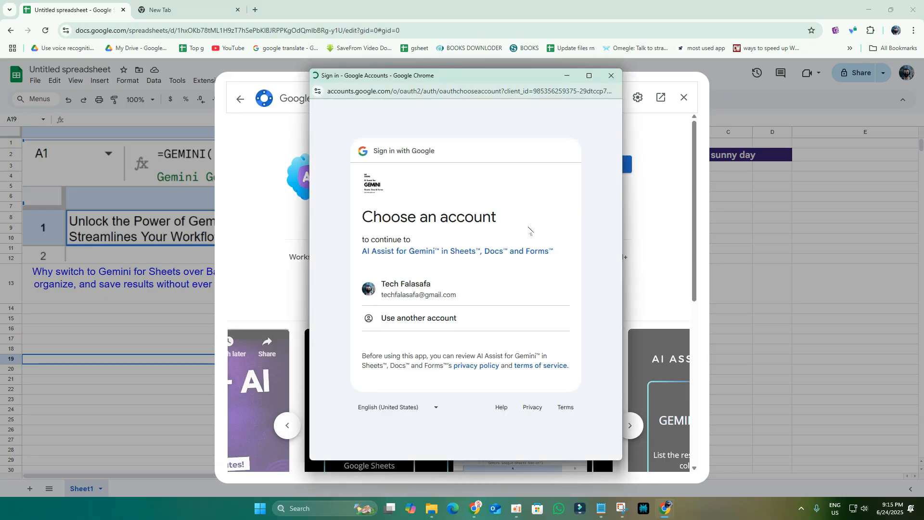
{"action": "left_click", "coordinate": [459, 301]}
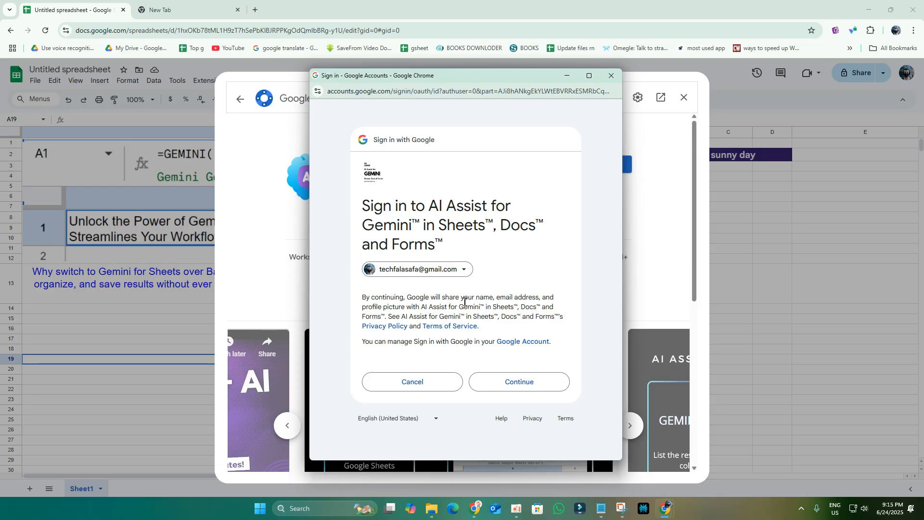
{"action": "left_click", "coordinate": [525, 383]}
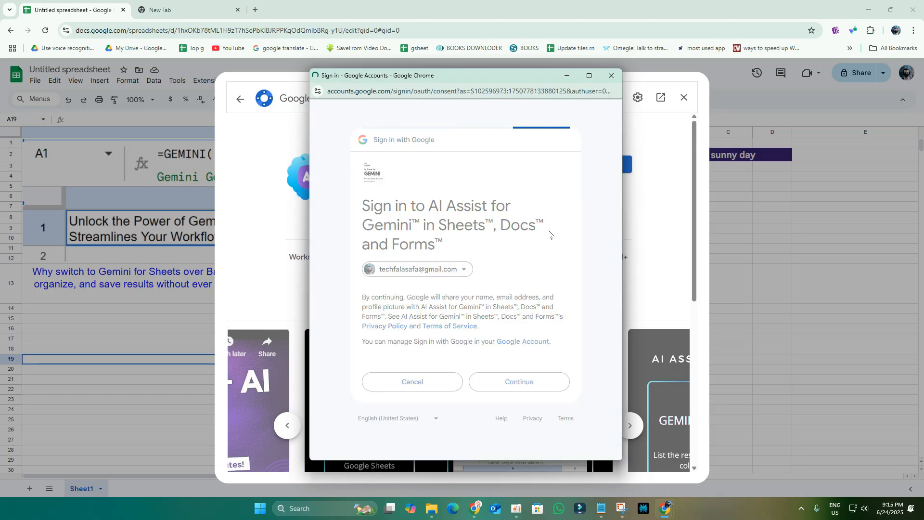
{"action": "scroll", "coordinate": [542, 242], "scroll_direction": "down", "scroll_amount": 6}
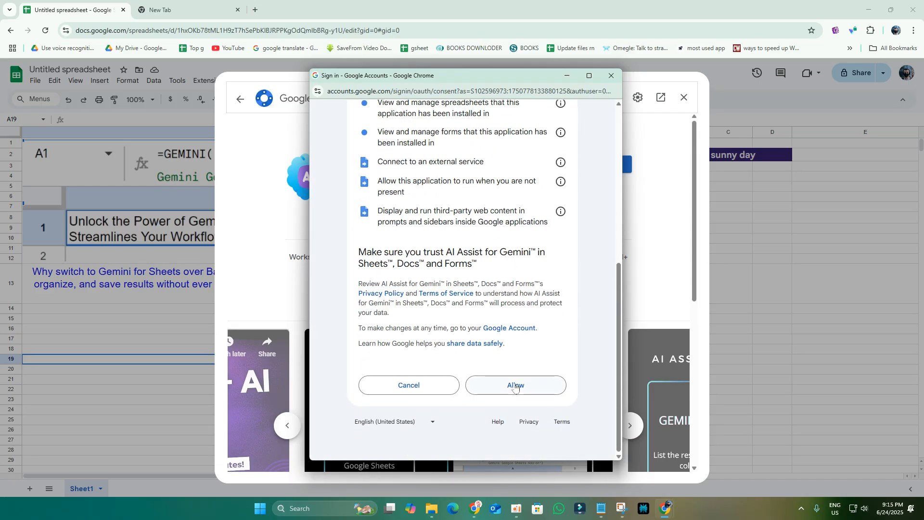
{"action": "left_click", "coordinate": [516, 385]}
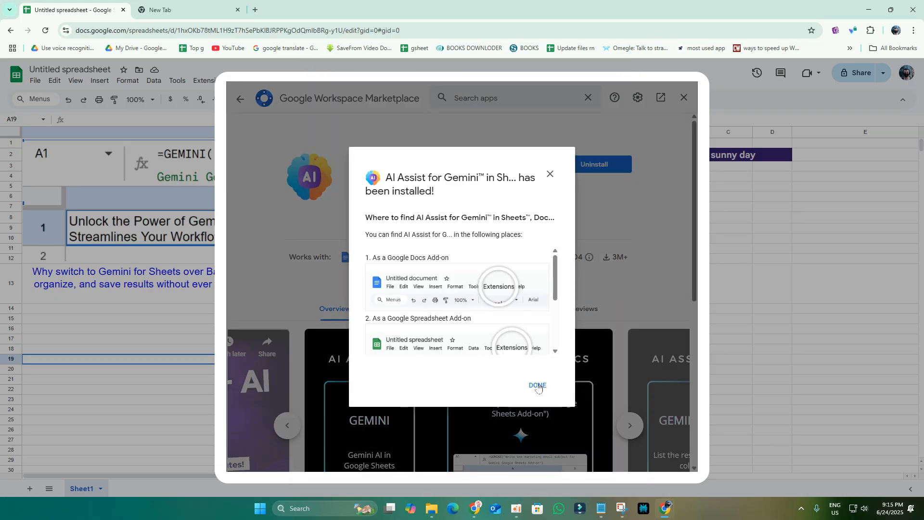
{"action": "left_click", "coordinate": [537, 384]}
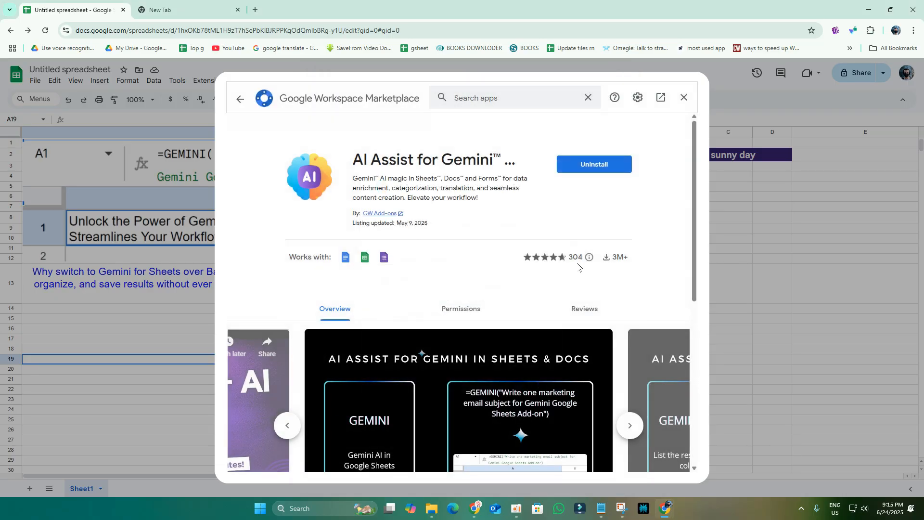
{"action": "left_click", "coordinate": [684, 98]}
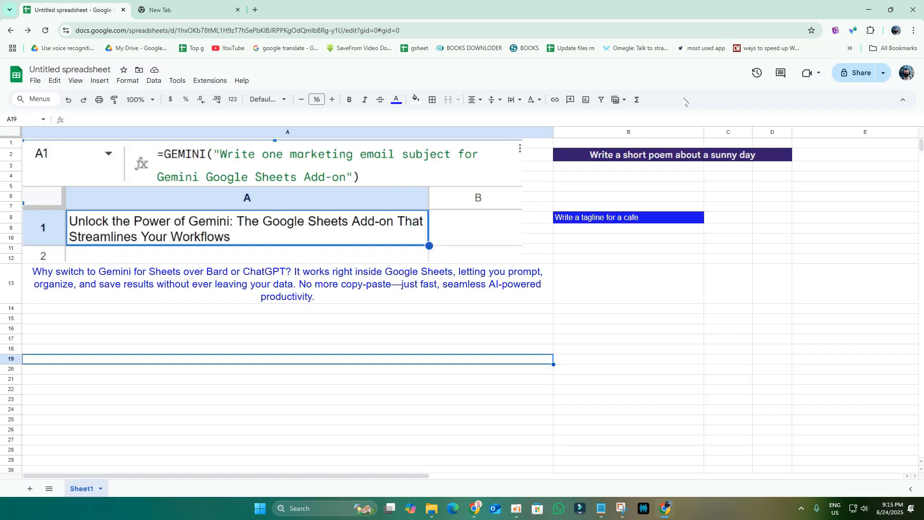
Step: Open the AI Assist for Gemini sidebar, dismiss the Copilot popup, and switch to the new tab
{"action": "left_click", "coordinate": [624, 281]}
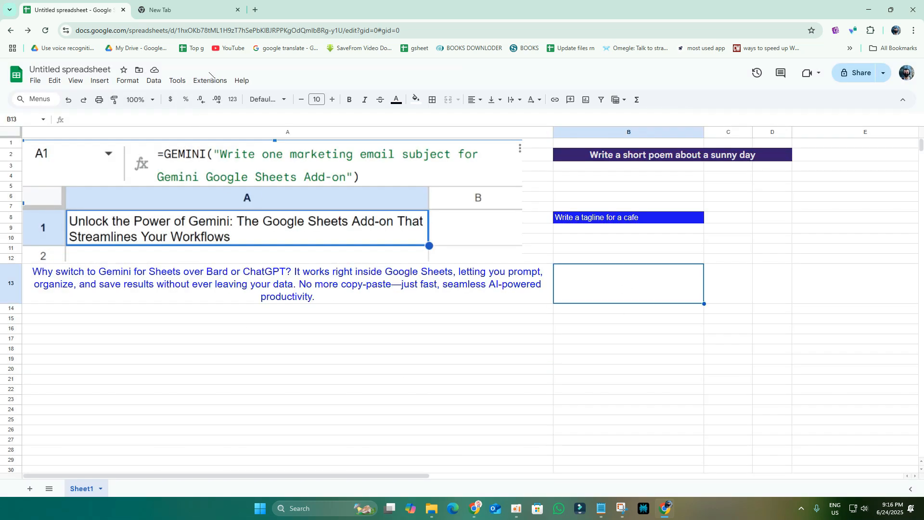
{"action": "left_click", "coordinate": [212, 82]}
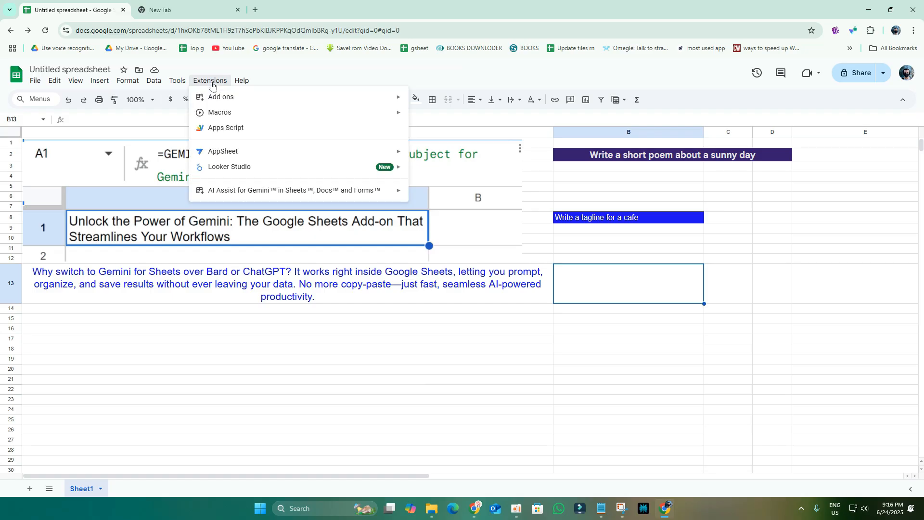
{"action": "mouse_move", "coordinate": [226, 195]}
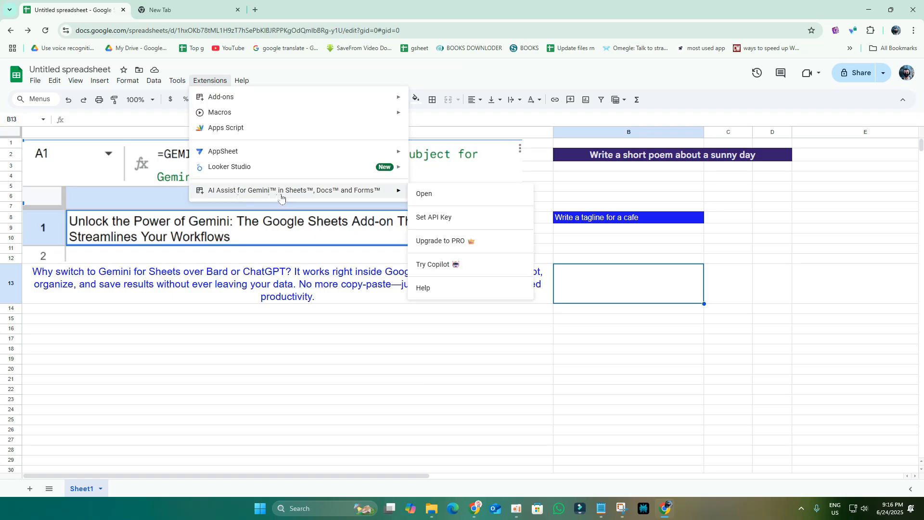
{"action": "left_click", "coordinate": [425, 196]}
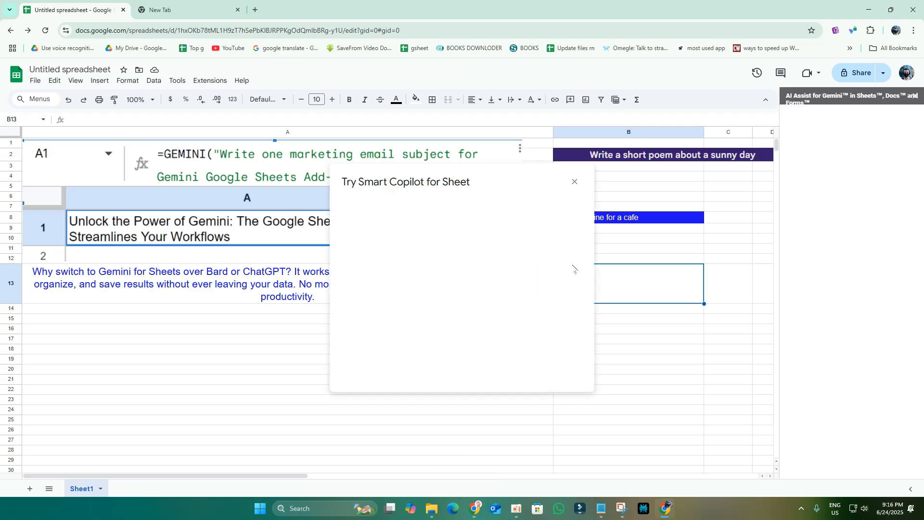
{"action": "left_click", "coordinate": [573, 181]}
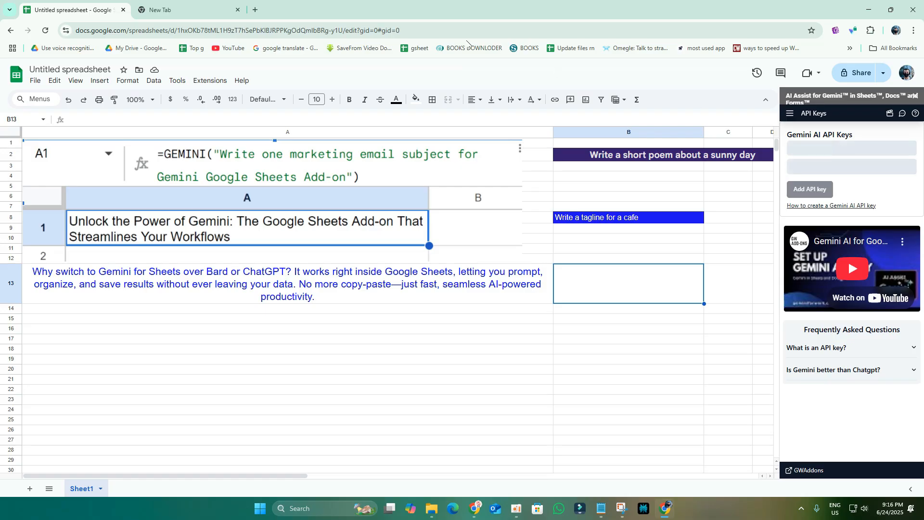
{"action": "left_click", "coordinate": [190, 6]}
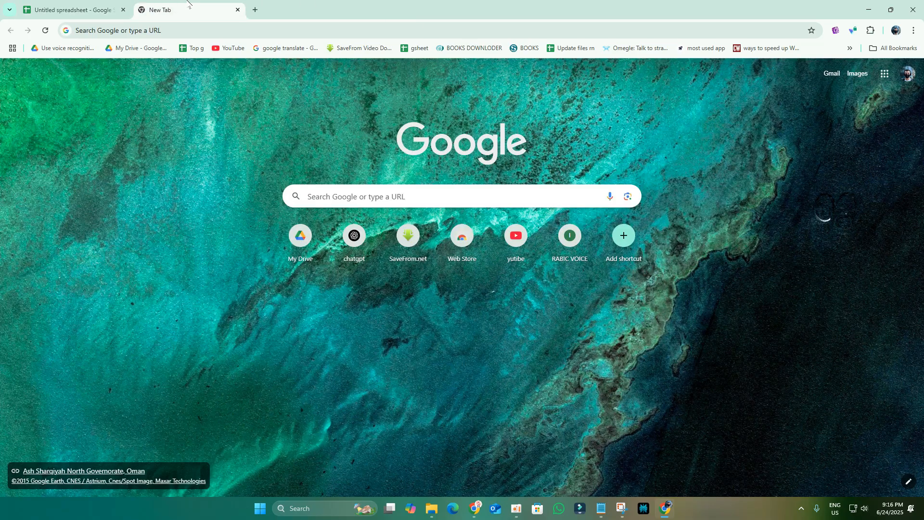
Step: Search Google for 'google ai studio' and open the Google AI Studio site
{"action": "left_click", "coordinate": [443, 192]}
{"action": "left_click", "coordinate": [350, 222]}
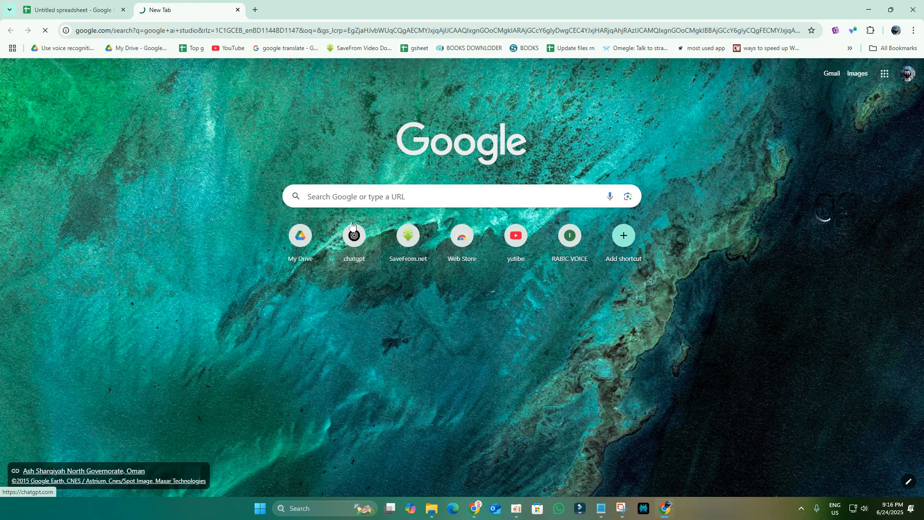
{"action": "left_click", "coordinate": [159, 165]}
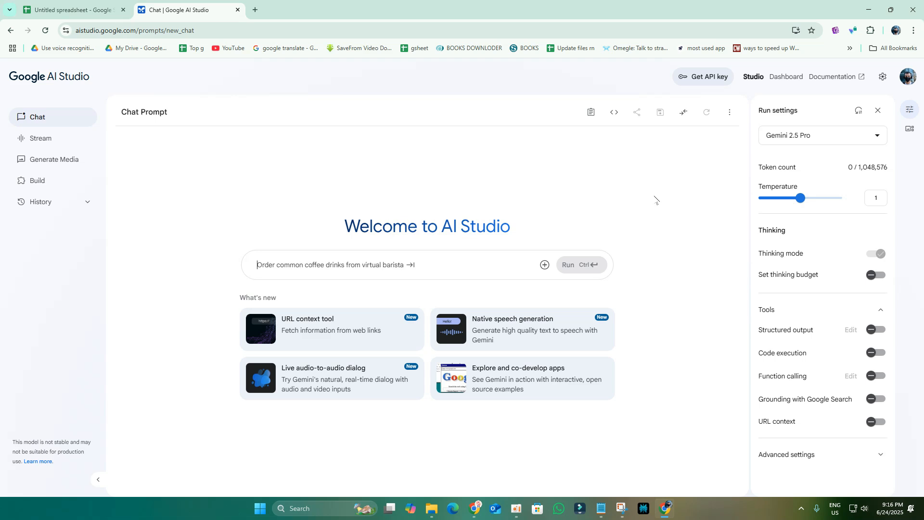
Step: Create a Gemini API key in a new project in AI Studio and copy it
{"action": "left_click", "coordinate": [708, 80]}
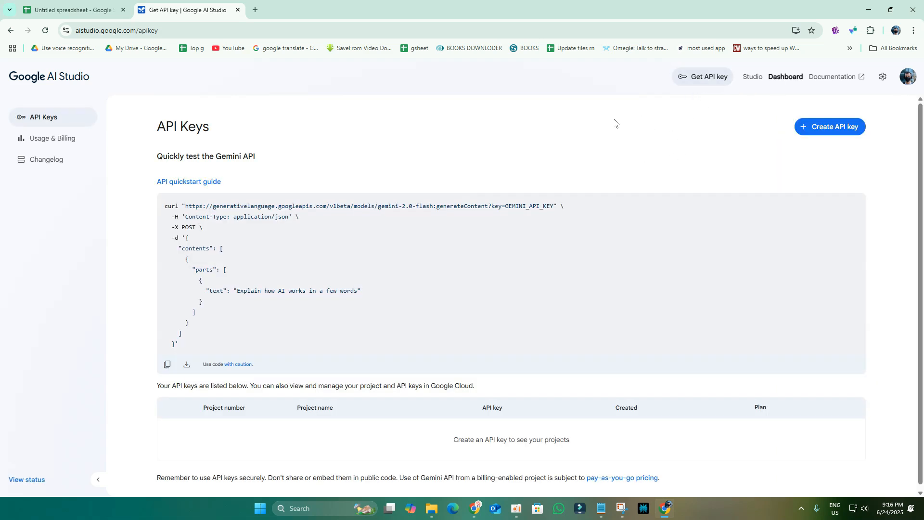
{"action": "left_click", "coordinate": [830, 127]}
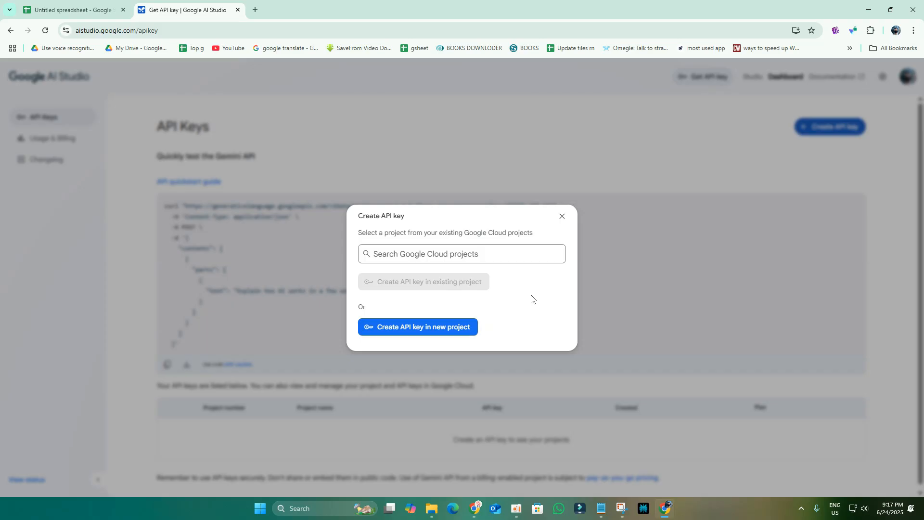
{"action": "left_click", "coordinate": [436, 331]}
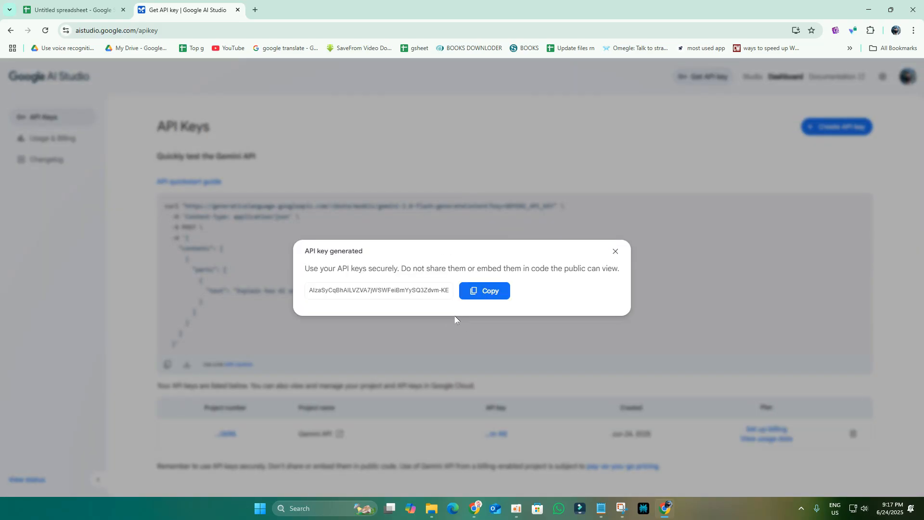
{"action": "left_click", "coordinate": [485, 293]}
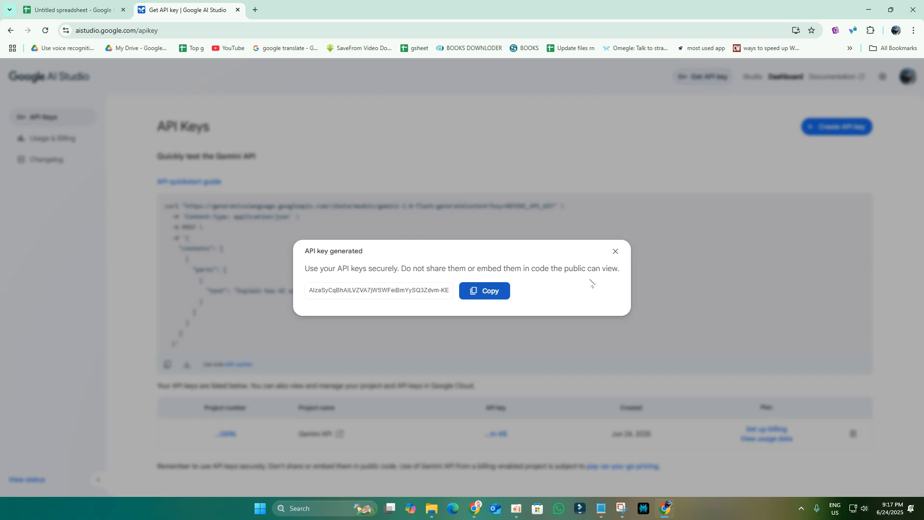
{"action": "left_click", "coordinate": [89, 9]}
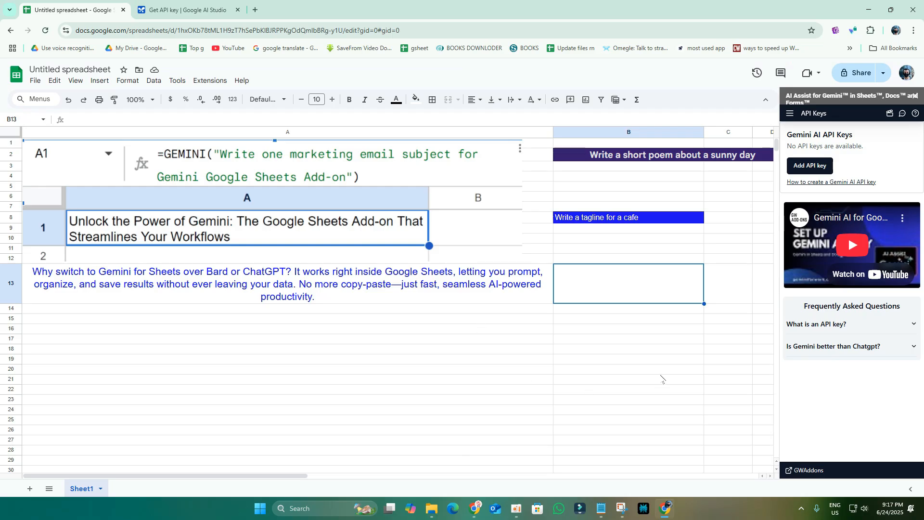
Step: Paste the copied key into a new API key entry in the add-on and save it
{"action": "left_click", "coordinate": [818, 166]}
{"action": "left_click", "coordinate": [828, 284]}
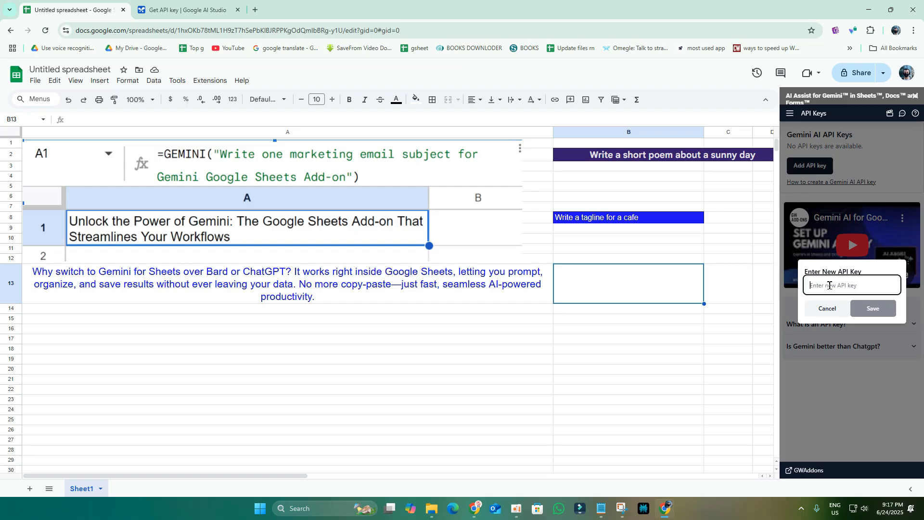
{"action": "right_click", "coordinate": [828, 284]}
{"action": "left_click", "coordinate": [764, 176]}
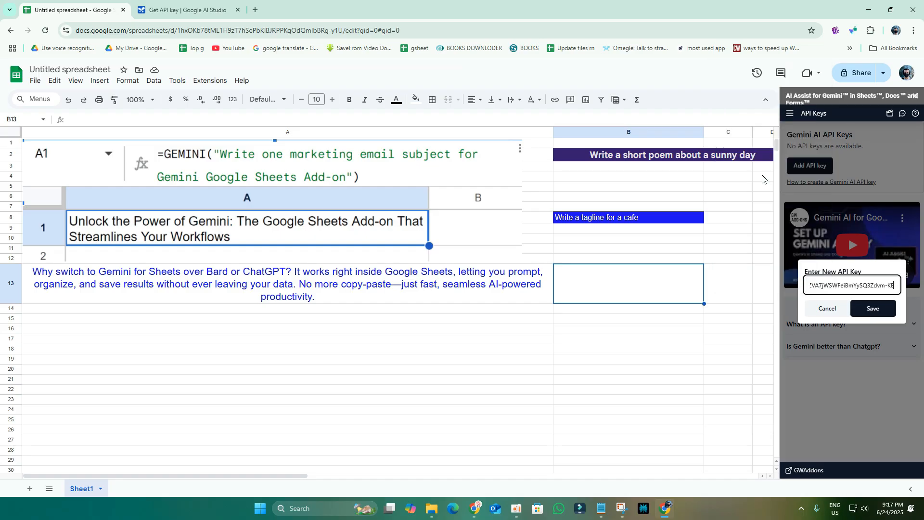
{"action": "left_click", "coordinate": [879, 314]}
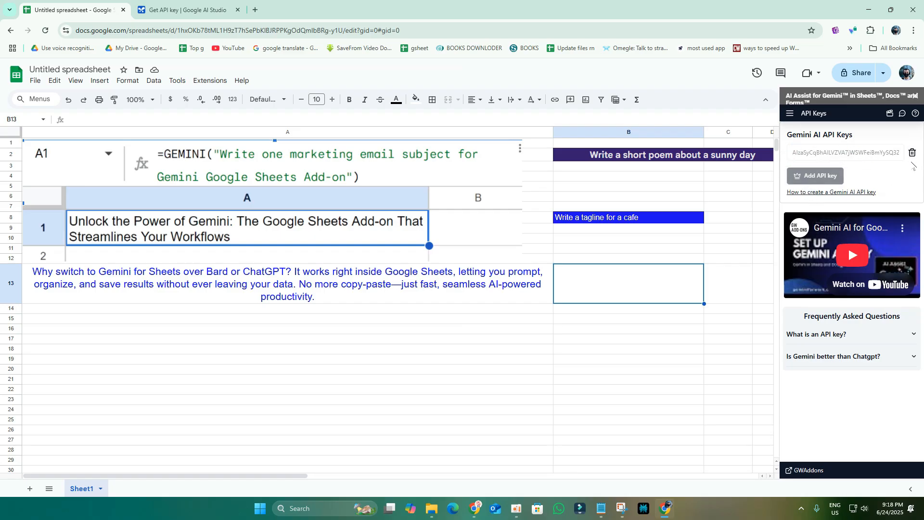
Step: View the add-on's Functions List, then switch the sidebar to the Prompt Library
{"action": "left_click", "coordinate": [790, 114]}
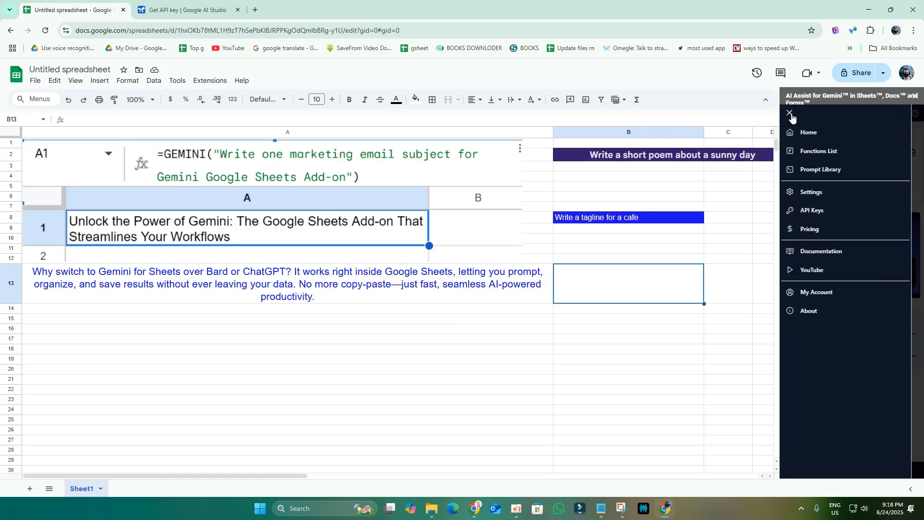
{"action": "left_click", "coordinate": [828, 153]}
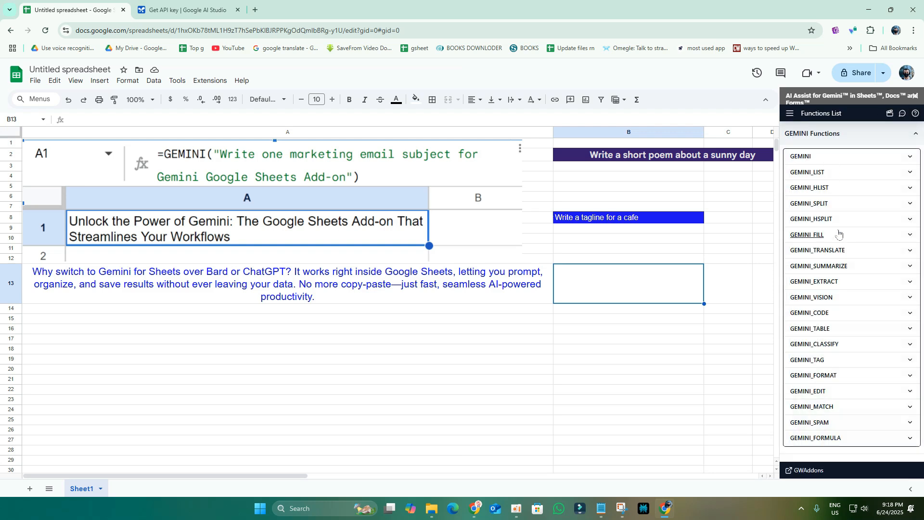
{"action": "left_click", "coordinate": [790, 114]}
{"action": "left_click", "coordinate": [829, 169]}
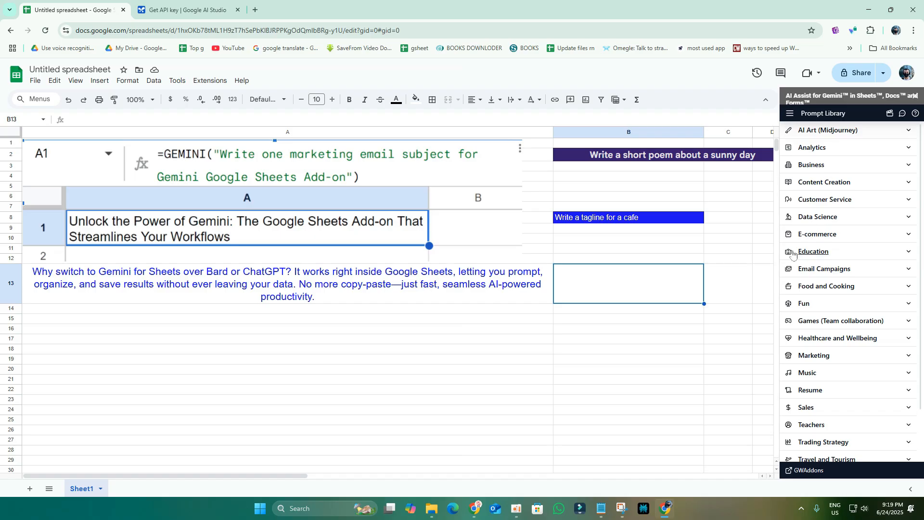
Step: Expand the Data Science, E-commerce and Food and Cooking prompt categories, then select cell A15
{"action": "left_click", "coordinate": [814, 219]}
{"action": "scroll", "coordinate": [817, 264], "scroll_direction": "down", "scroll_amount": 10}
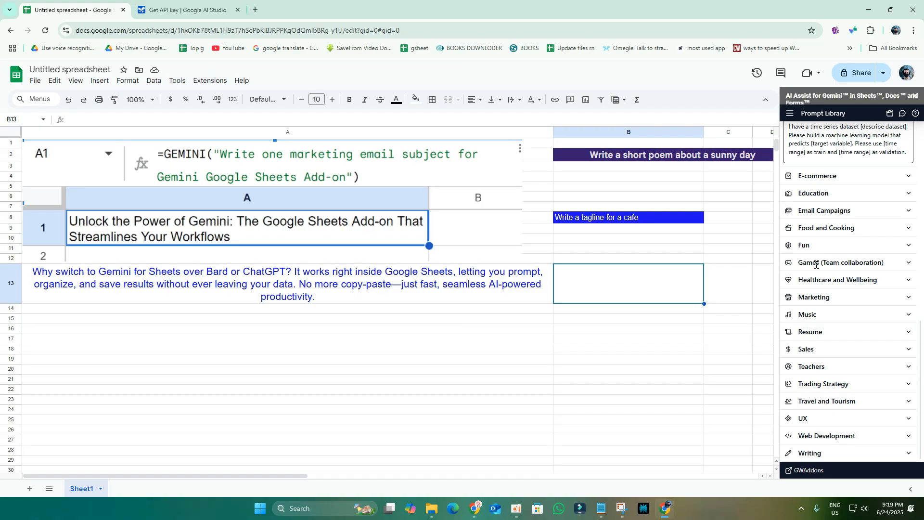
{"action": "left_click", "coordinate": [827, 185]}
{"action": "scroll", "coordinate": [858, 282], "scroll_direction": "down", "scroll_amount": 1}
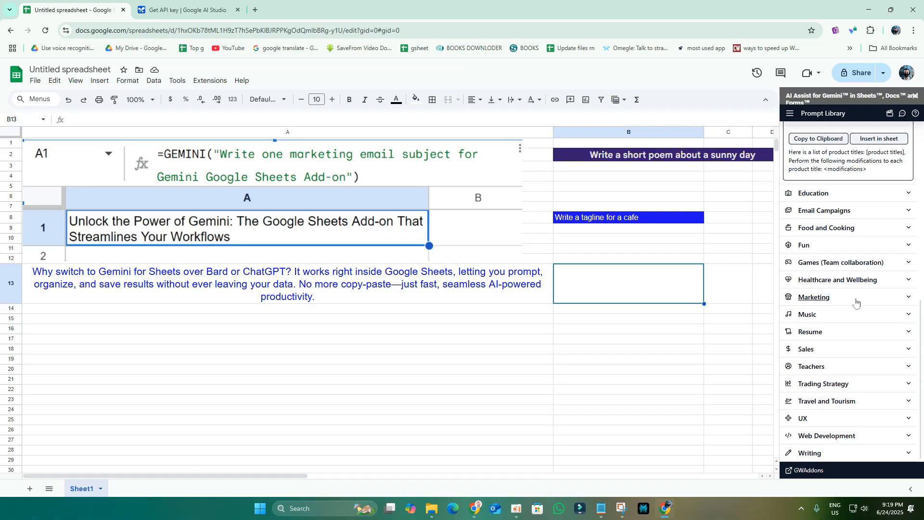
{"action": "scroll", "coordinate": [856, 301], "scroll_direction": "up", "scroll_amount": 1}
{"action": "left_click", "coordinate": [854, 277]}
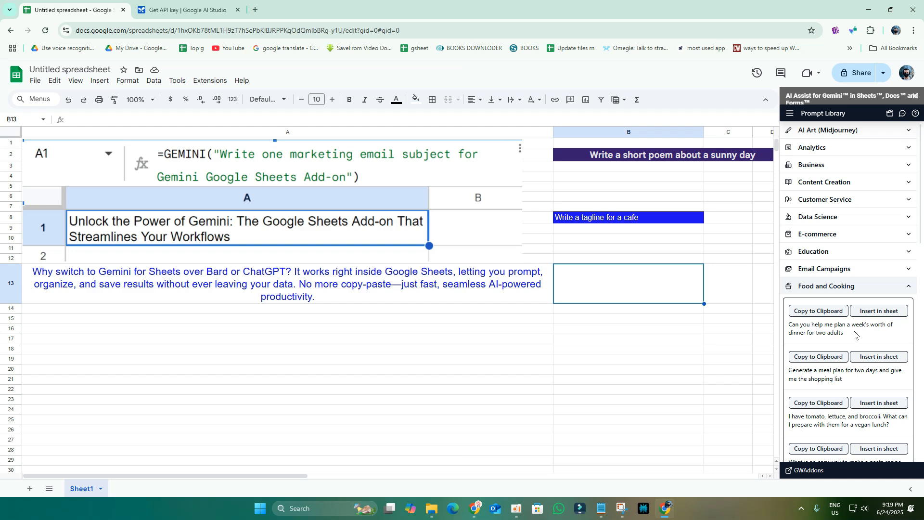
{"action": "left_click", "coordinate": [190, 319]}
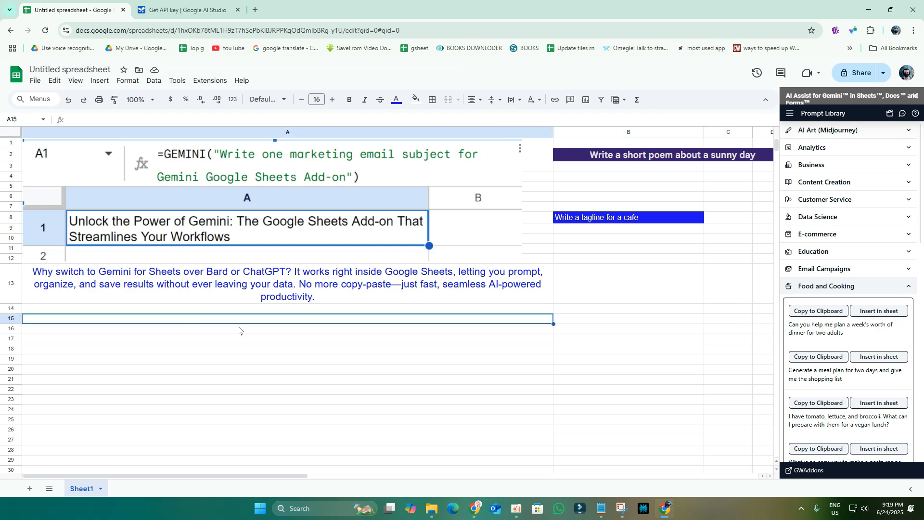
Step: Insert the 'plan a week's worth of dinner' prompt into A15 and review the seven-day plan
{"action": "left_click", "coordinate": [874, 312]}
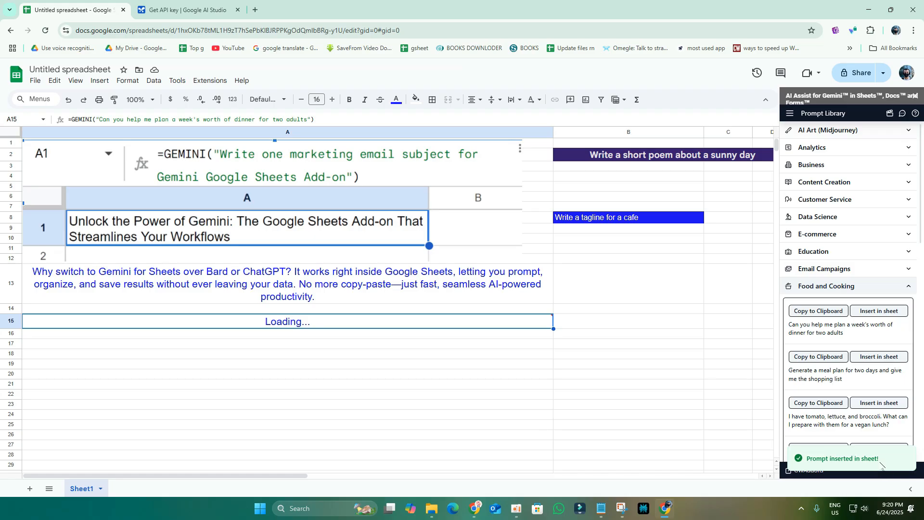
{"action": "scroll", "coordinate": [284, 340], "scroll_direction": "down", "scroll_amount": 2}
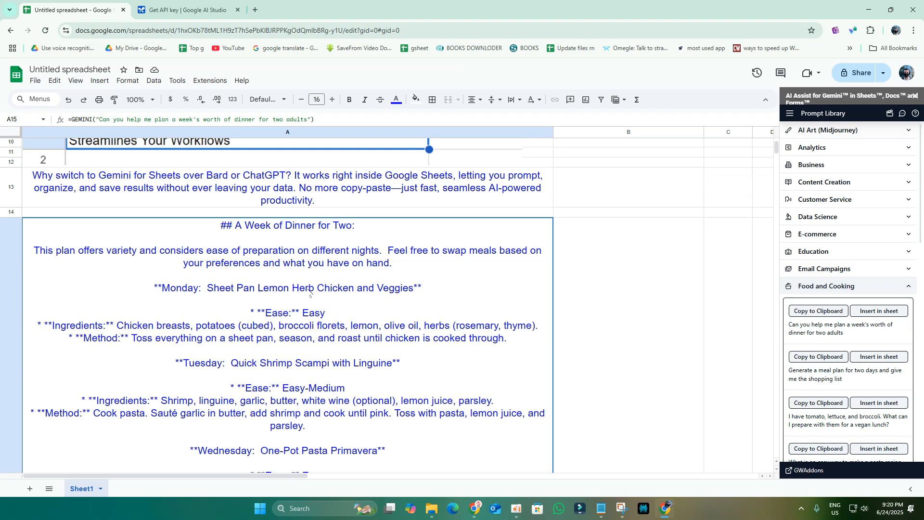
{"action": "scroll", "coordinate": [267, 266], "scroll_direction": "down", "scroll_amount": 6}
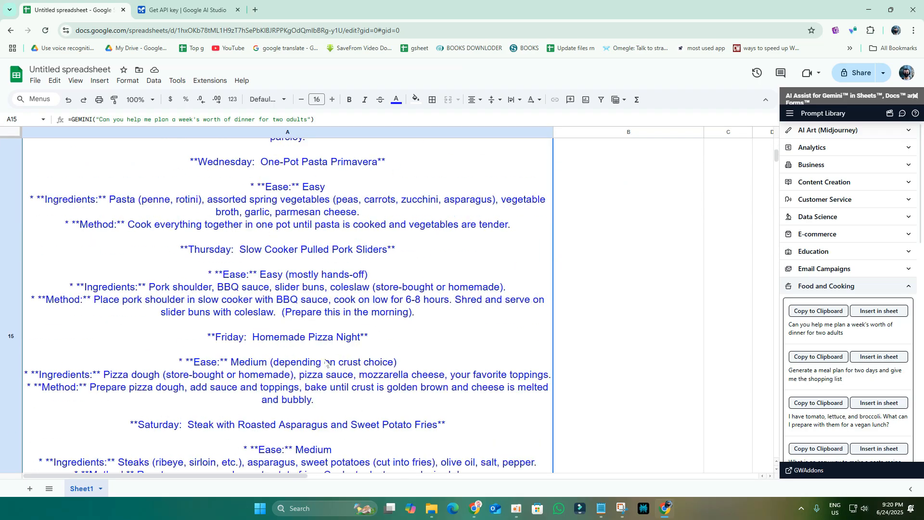
{"action": "scroll", "coordinate": [326, 362], "scroll_direction": "down", "scroll_amount": 8}
{"action": "scroll", "coordinate": [367, 384], "scroll_direction": "up", "scroll_amount": 11}
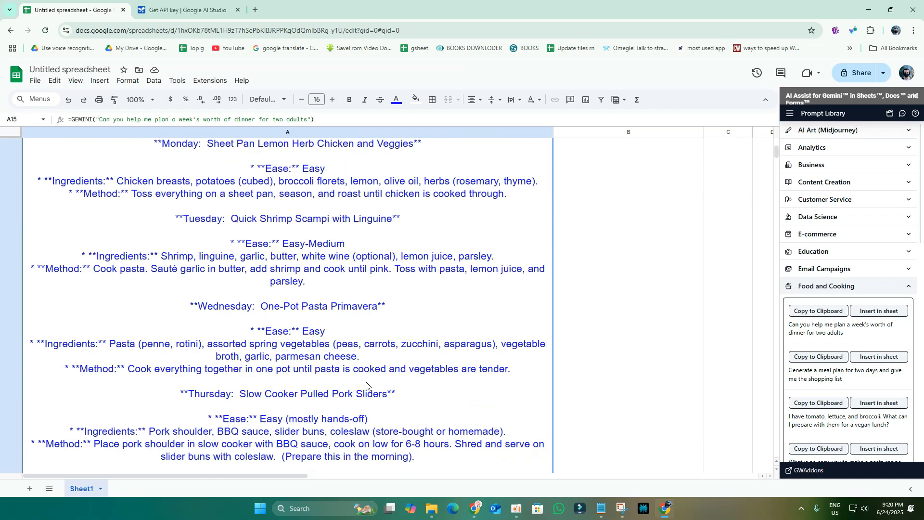
{"action": "scroll", "coordinate": [367, 383], "scroll_direction": "up", "scroll_amount": 5}
{"action": "scroll", "coordinate": [345, 430], "scroll_direction": "right", "scroll_amount": 8}
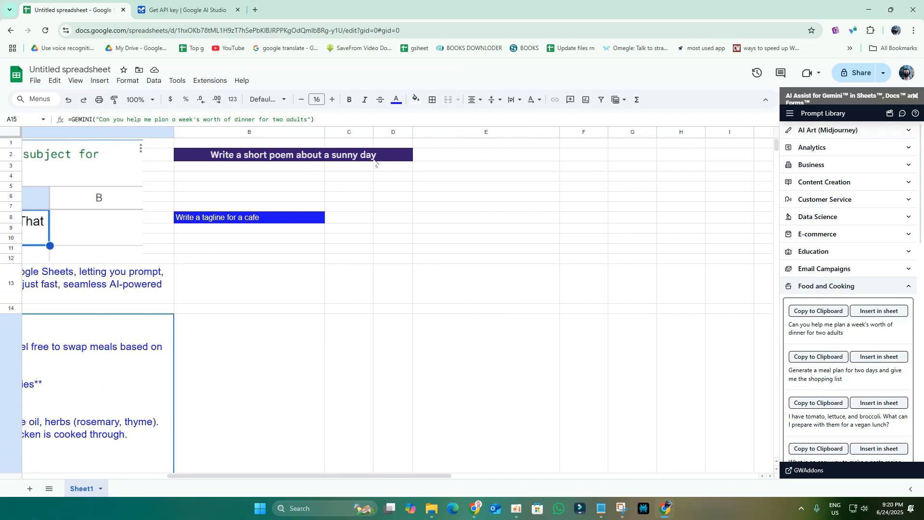
Step: Enter =GEMINI(B2) in cell E2 to generate the sunny-day poem
{"action": "left_click", "coordinate": [439, 157]}
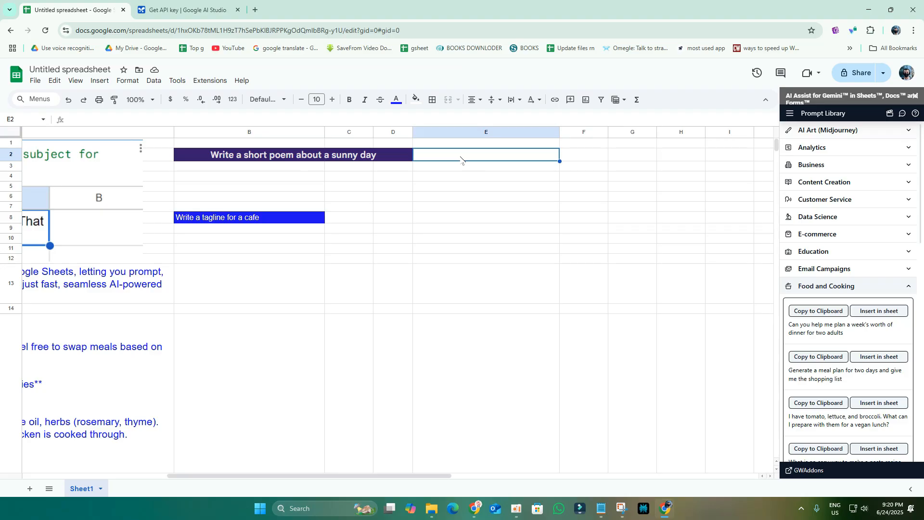
{"action": "type", "text": "="}
{"action": "type", "text": "gemi"}
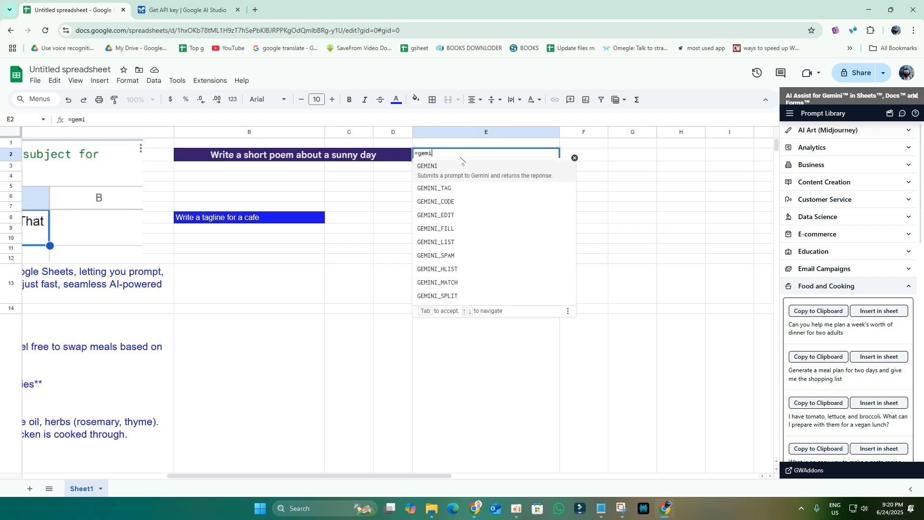
{"action": "left_click", "coordinate": [439, 166]}
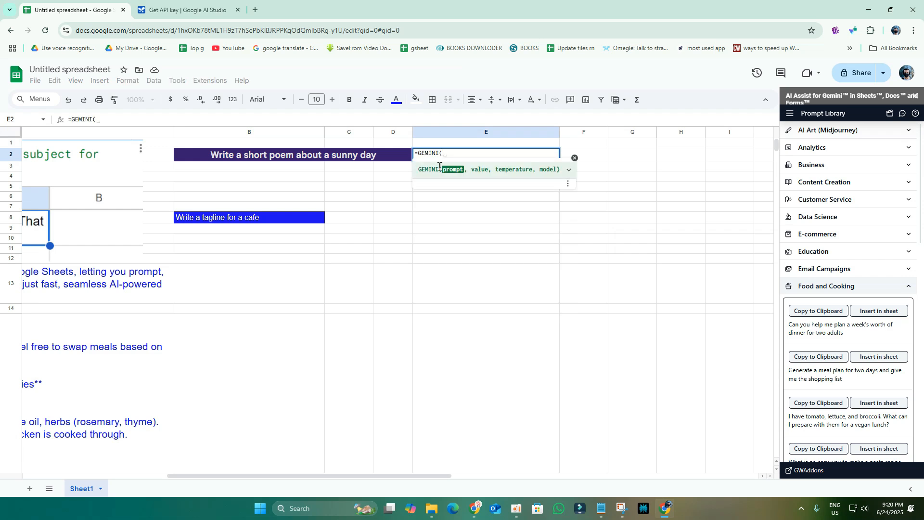
{"action": "left_click", "coordinate": [298, 156]}
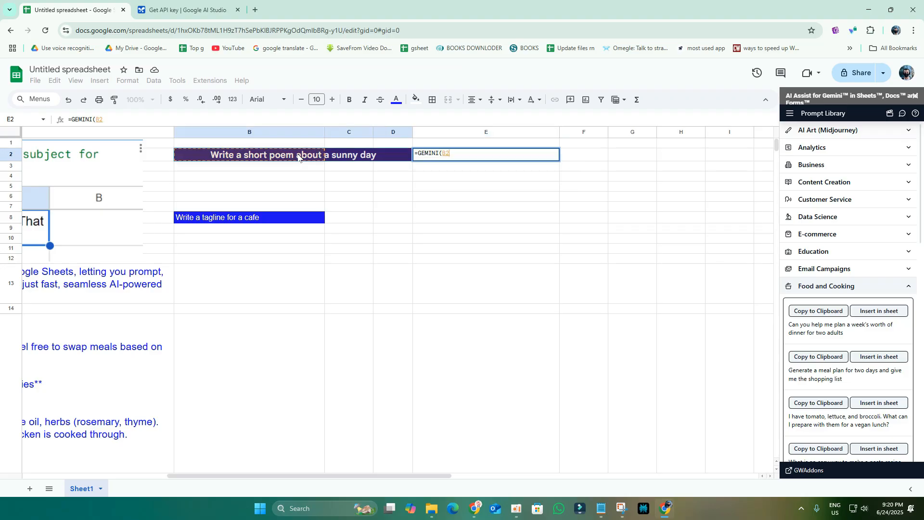
{"action": "left_click", "coordinate": [458, 153]}
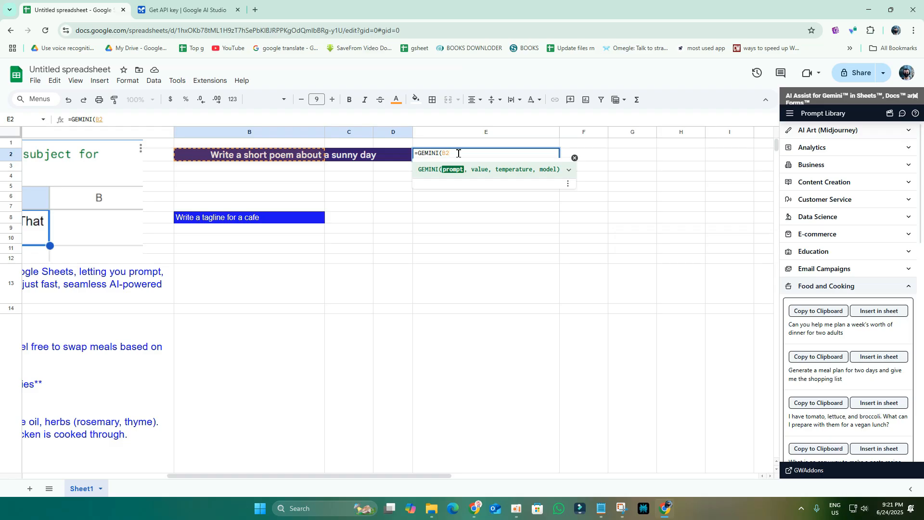
{"action": "type", "text": ")"}
{"action": "key", "text": "Return"}
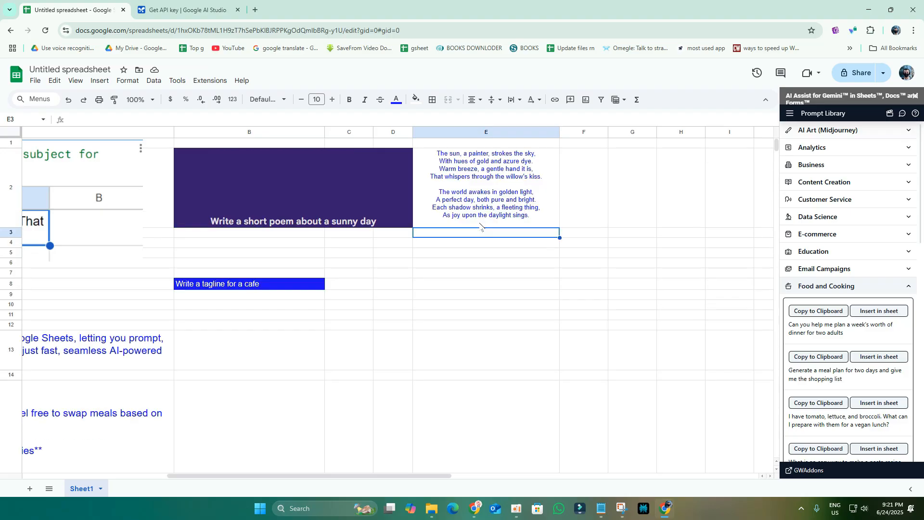
{"action": "left_click", "coordinate": [516, 284]}
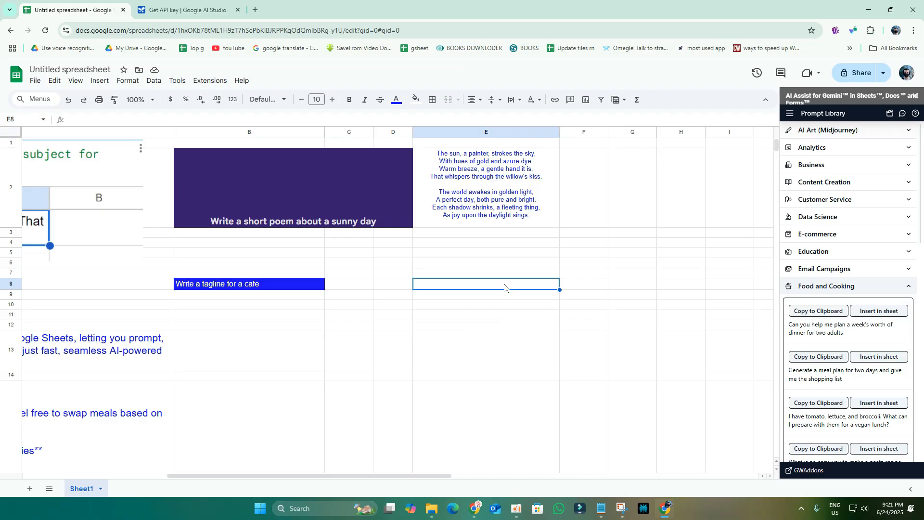
Step: From the add-on Help, open Gemini for Sheets > Gemini functions > Use the Gemini function and review its GEMINI examples
{"action": "left_click", "coordinate": [916, 114]}
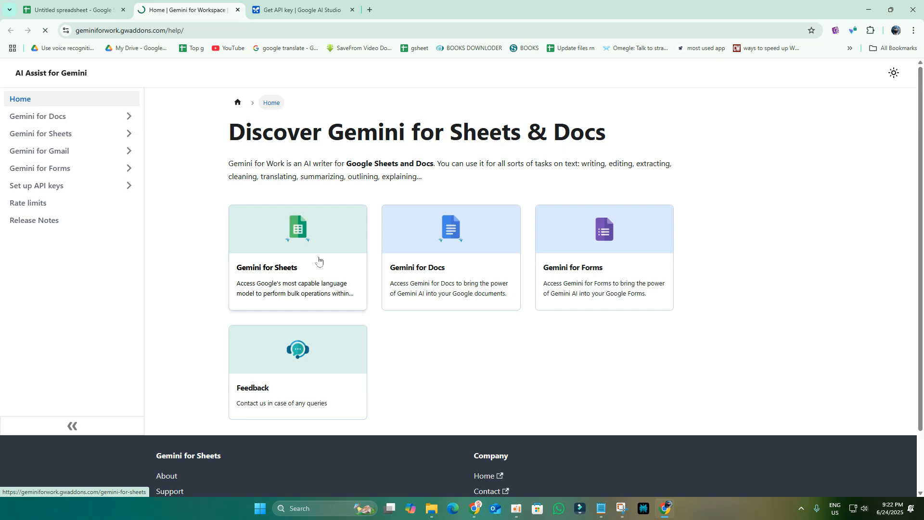
{"action": "left_click", "coordinate": [322, 280]}
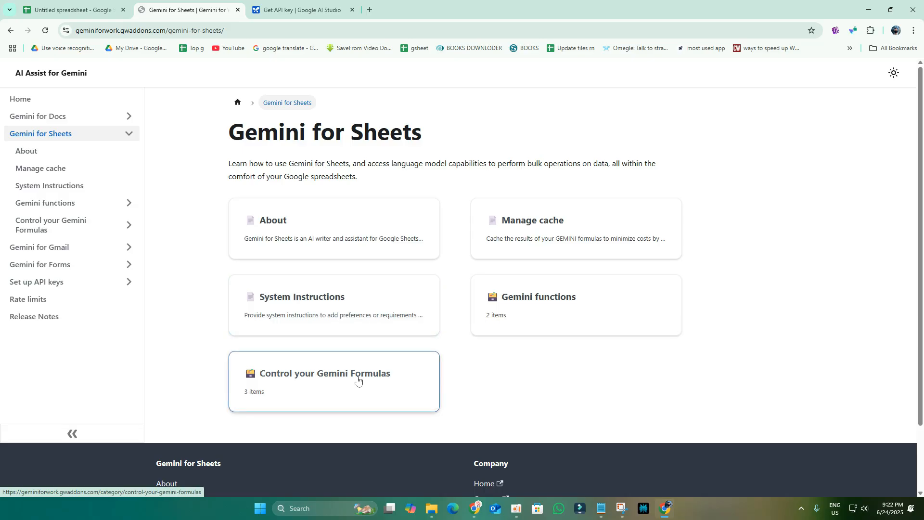
{"action": "left_click", "coordinate": [522, 320]}
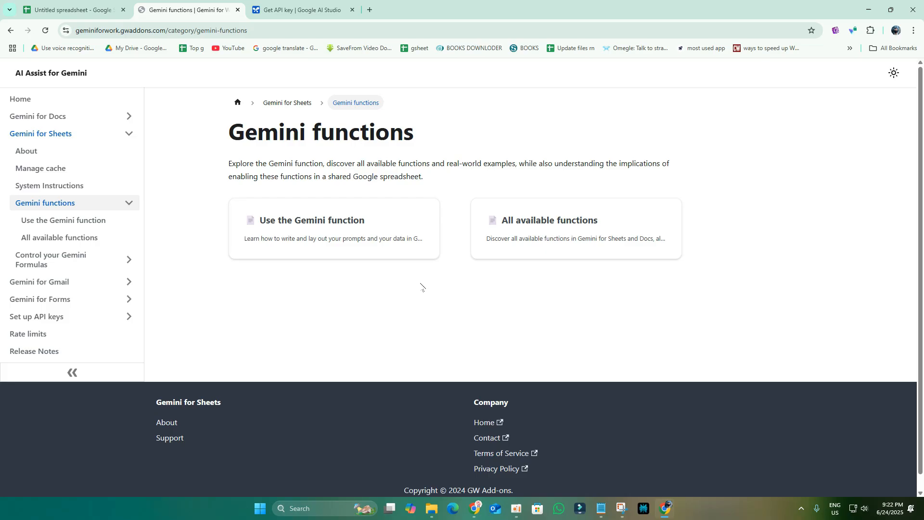
{"action": "left_click", "coordinate": [355, 242]}
{"action": "scroll", "coordinate": [402, 311], "scroll_direction": "down", "scroll_amount": 5}
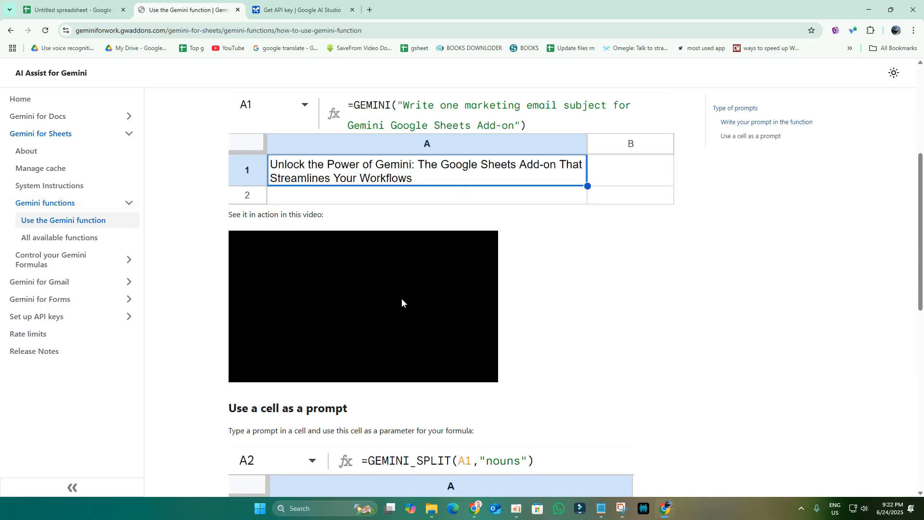
{"action": "scroll", "coordinate": [431, 244], "scroll_direction": "down", "scroll_amount": 2}
{"action": "scroll", "coordinate": [414, 289], "scroll_direction": "up", "scroll_amount": 4}
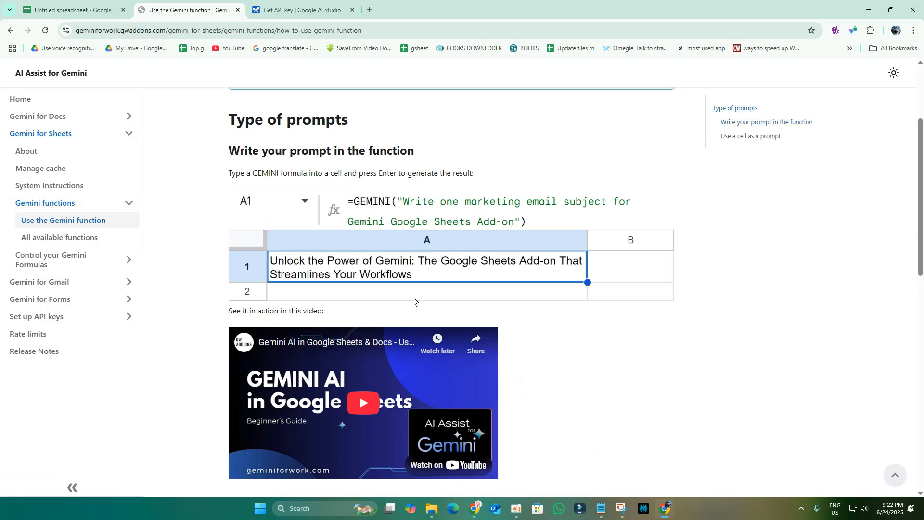
{"action": "scroll", "coordinate": [414, 290], "scroll_direction": "down", "scroll_amount": 12}
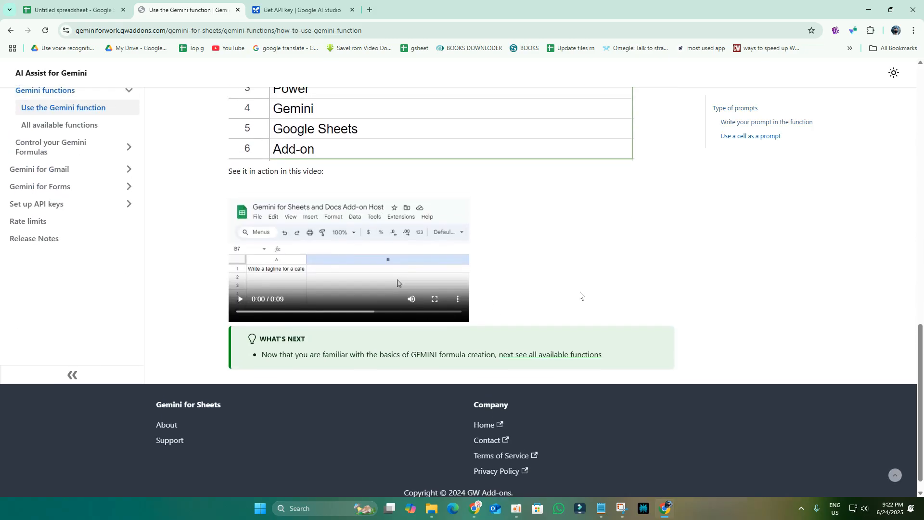
{"action": "scroll", "coordinate": [581, 295], "scroll_direction": "up", "scroll_amount": 6}
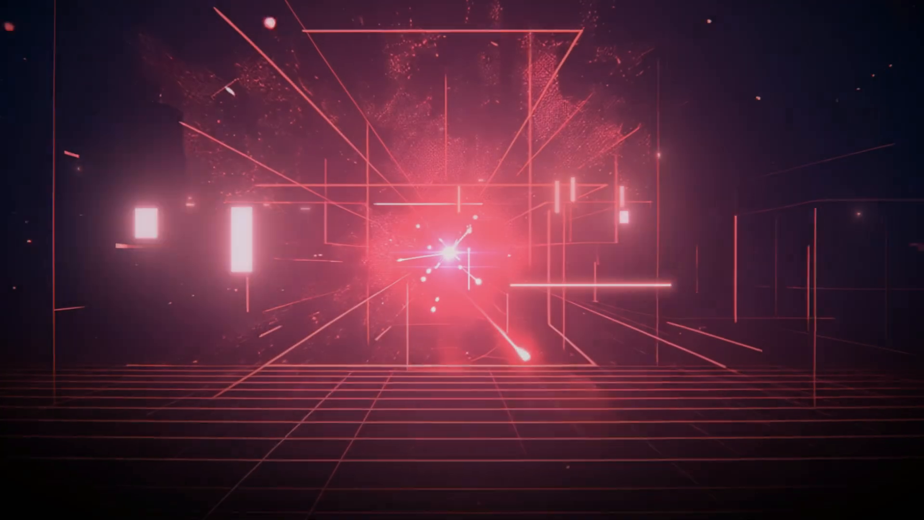